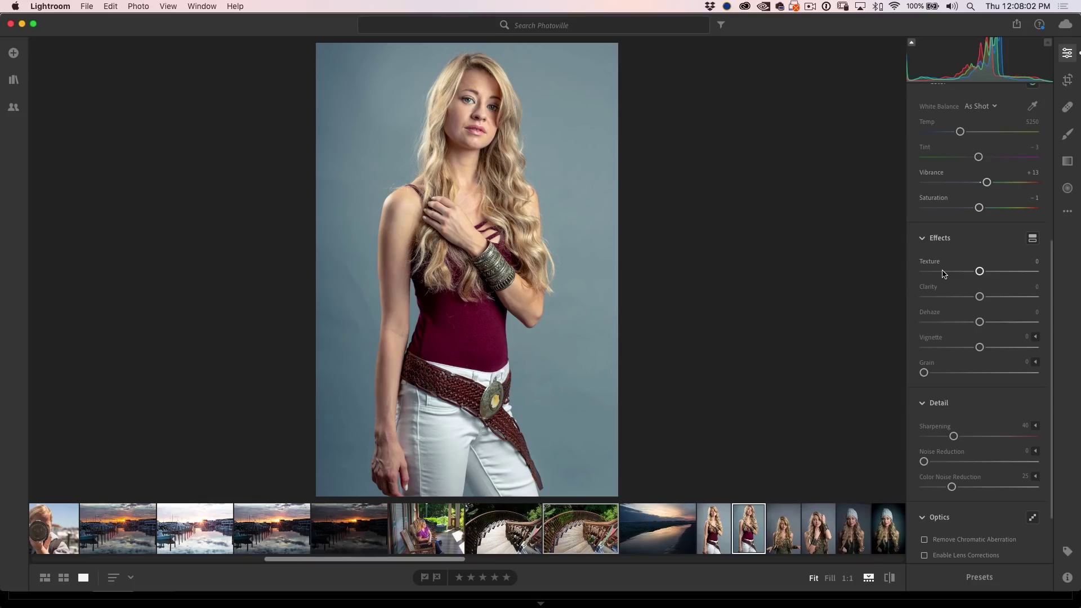
Step: Switch to Lightroom Classic and bring up the blonde woman's portrait in the Develop module, zoomed in on her face
key("super+Tab")
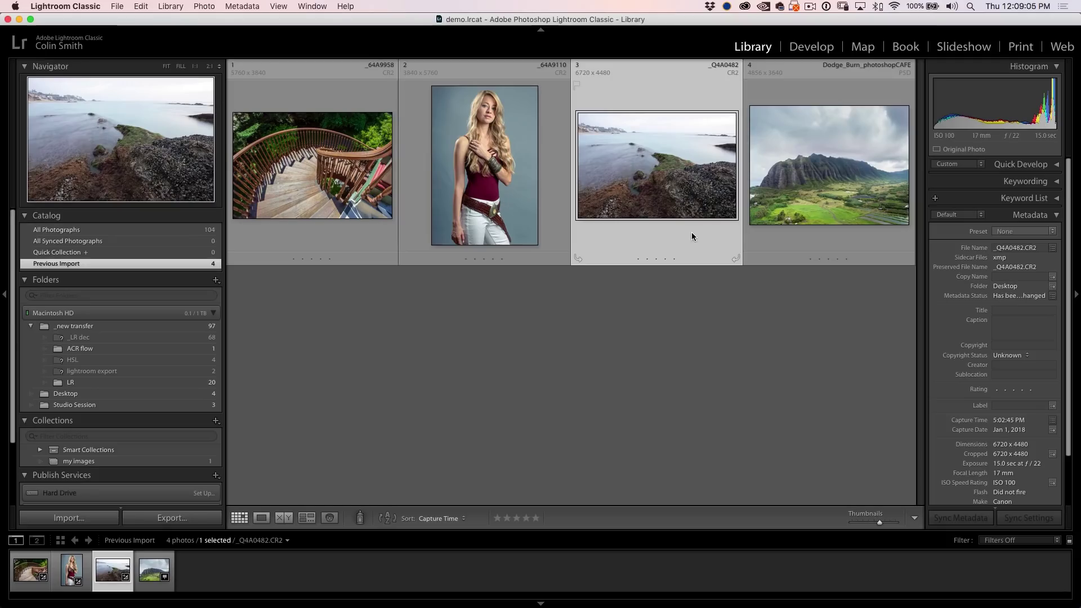
double_click(527, 123)
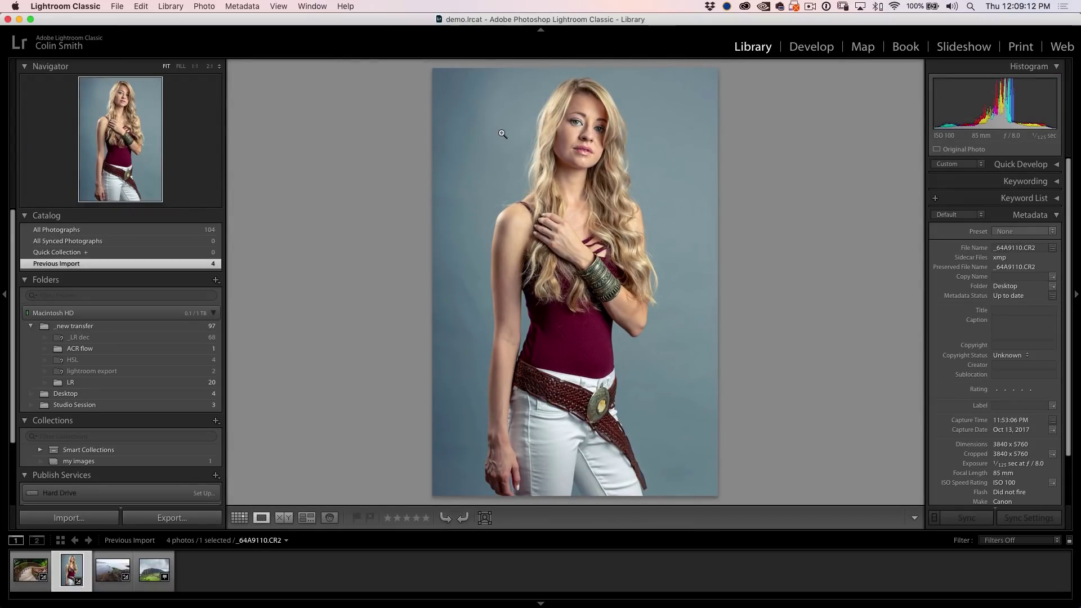
left_click(618, 149)
left_click_drag(534, 161, 687, 285)
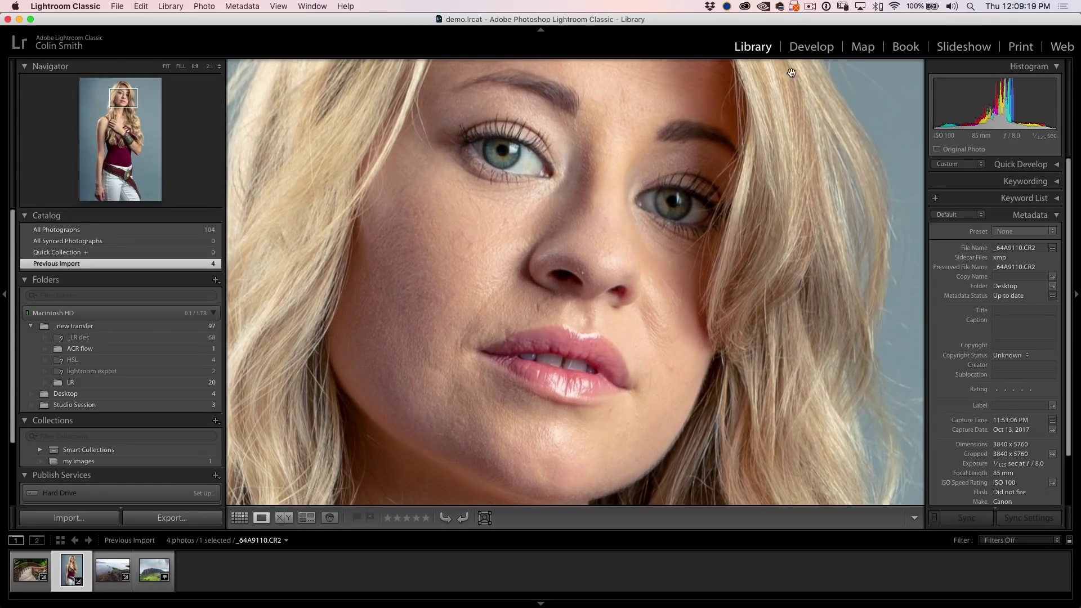
left_click(809, 50)
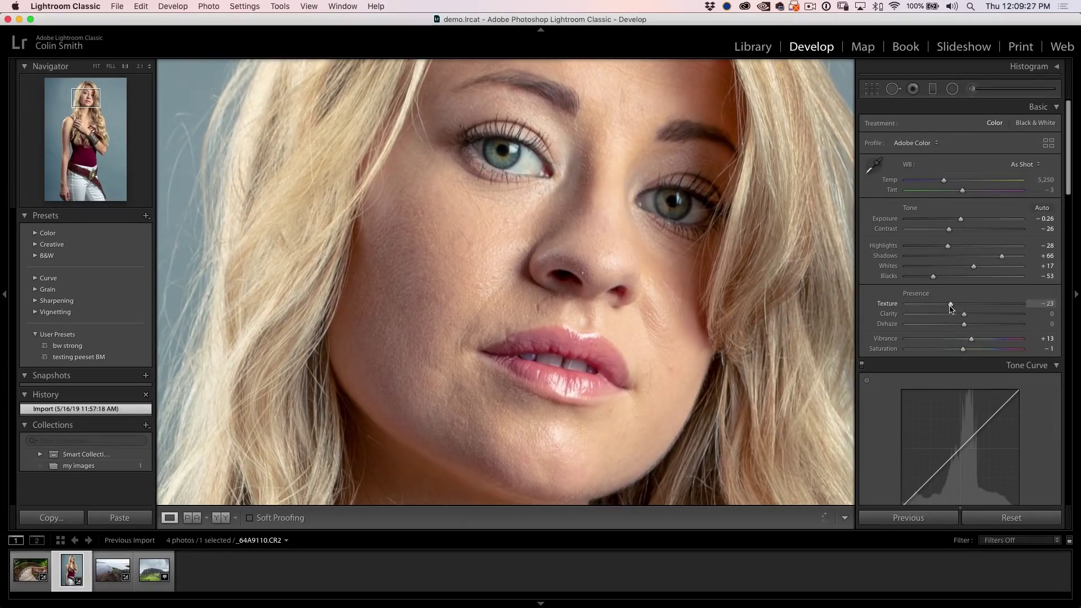
Step: Soften the whole portrait by setting Texture to −75
left_click_drag(928, 309, 885, 306)
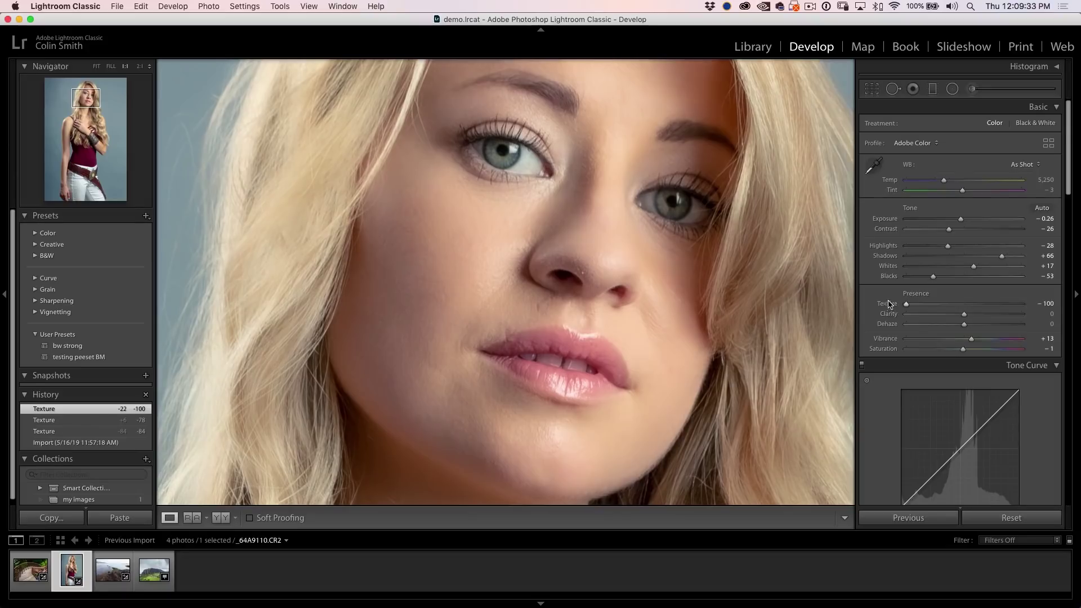
left_click_drag(930, 307, 921, 307)
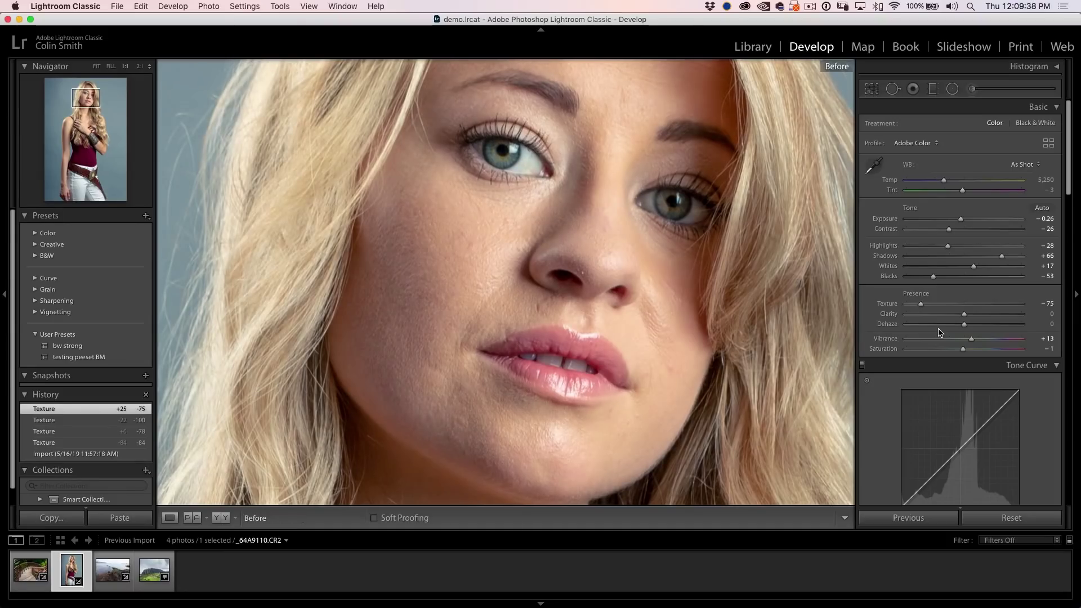
Step: Compare the before and after versions of the portrait, both in a wider view and close up on the face
key("backslash")
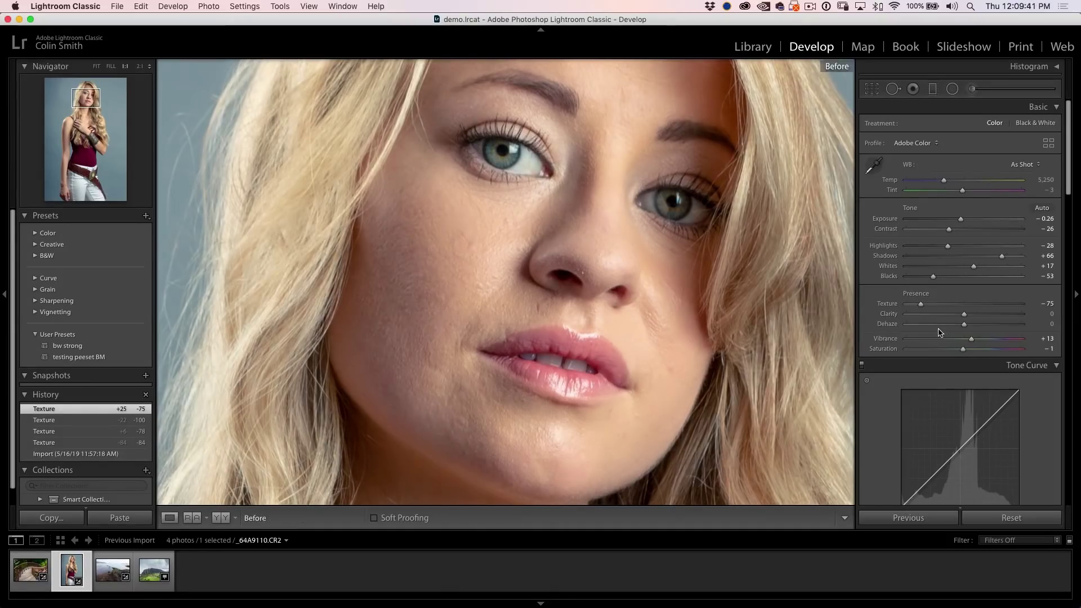
left_click(642, 263)
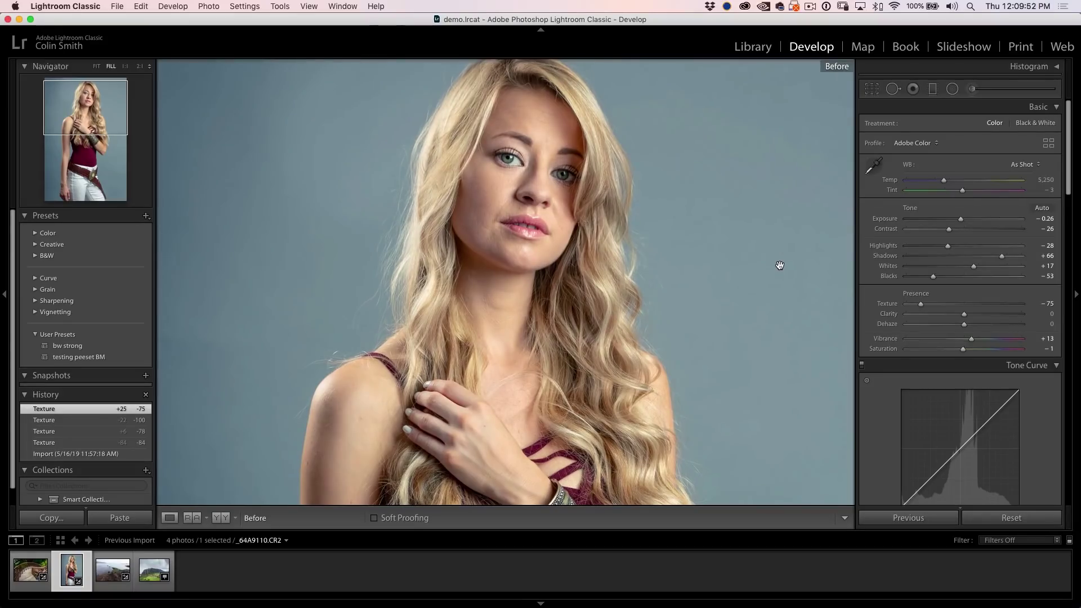
key("backslash")
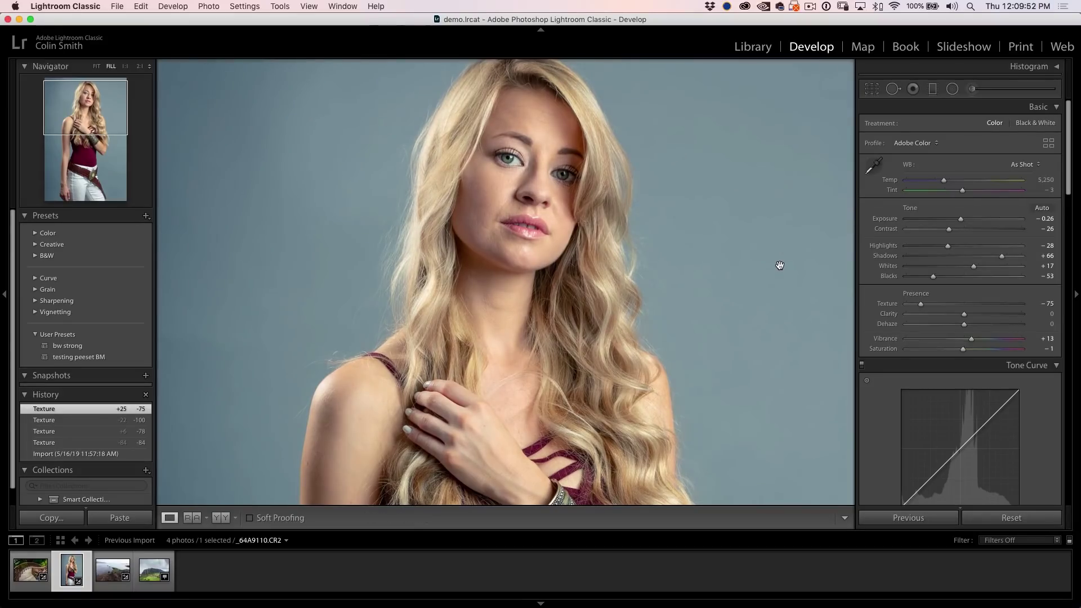
key("backslash")
key("backslash")
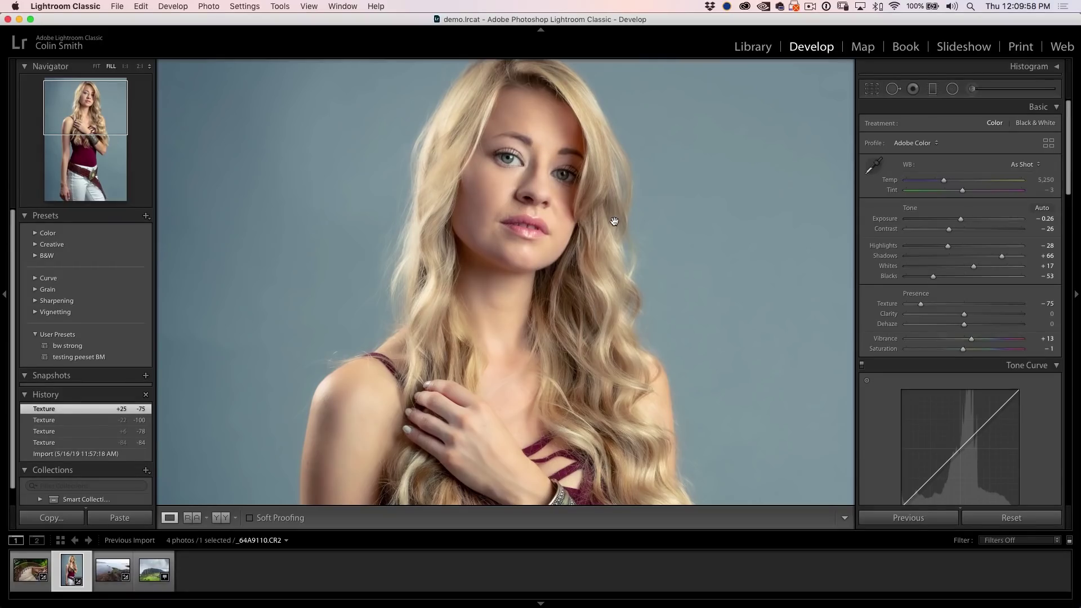
left_click(512, 161)
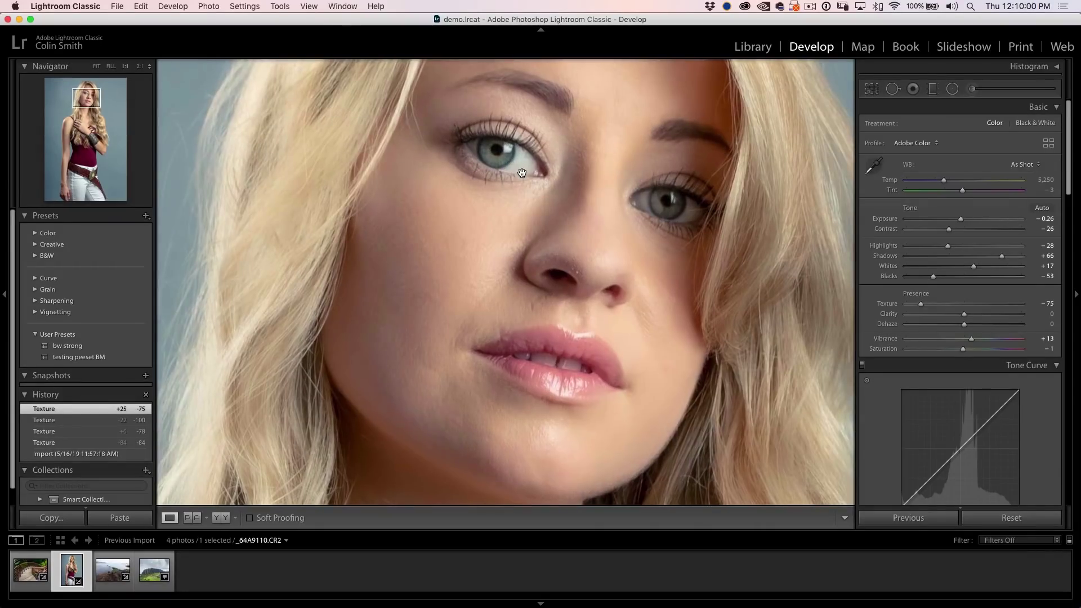
key("backslash")
key("backslash")
key("backslash")
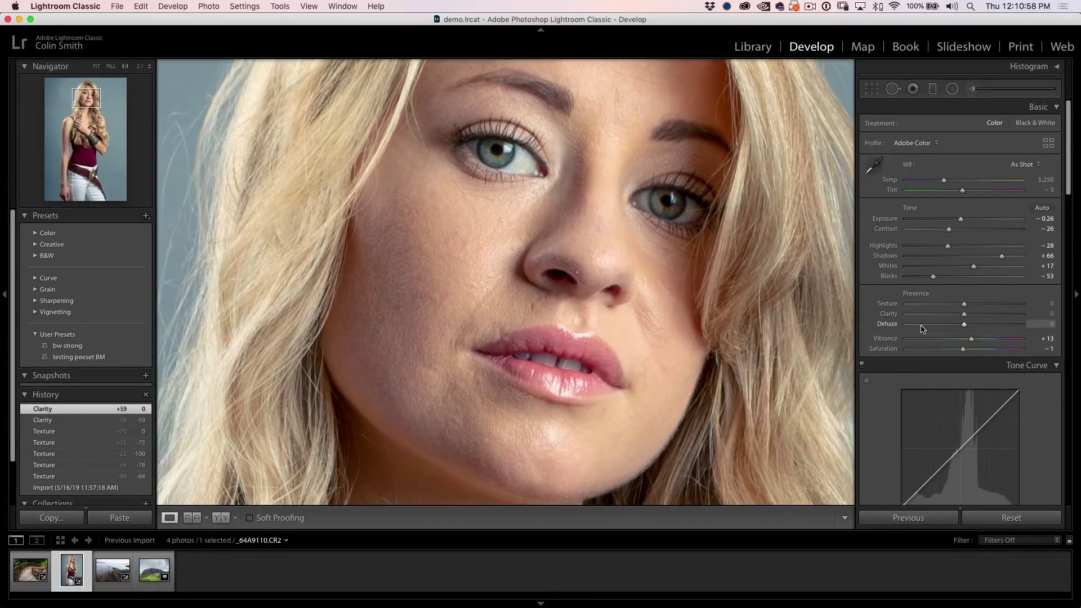
Step: Try smoothing the skin with Clarity at −52, reset it, and try Texture at −58 for comparison
left_click(935, 314)
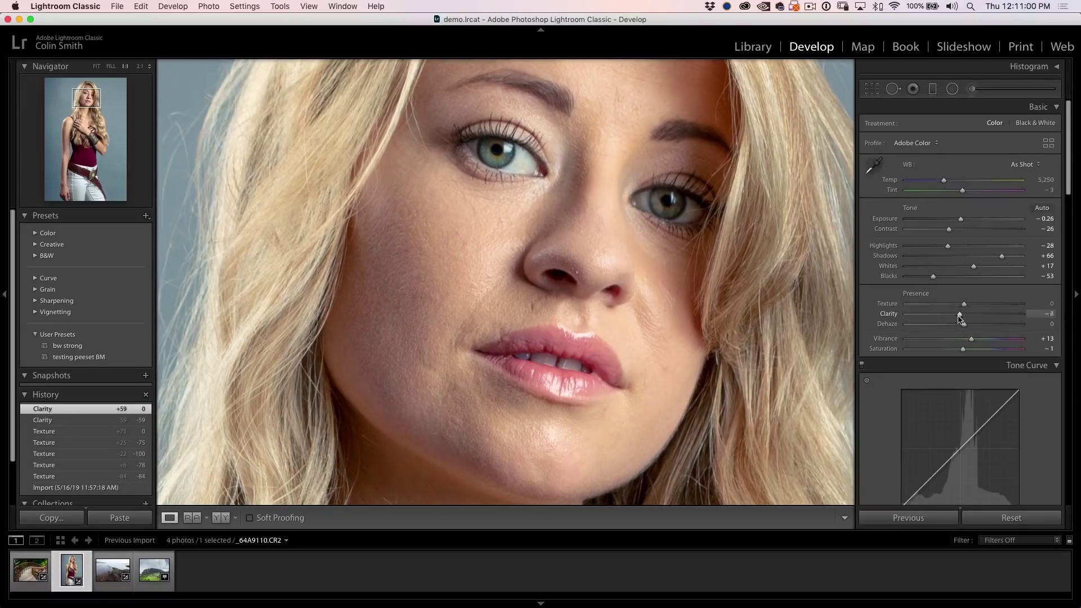
left_click_drag(935, 315, 935, 314)
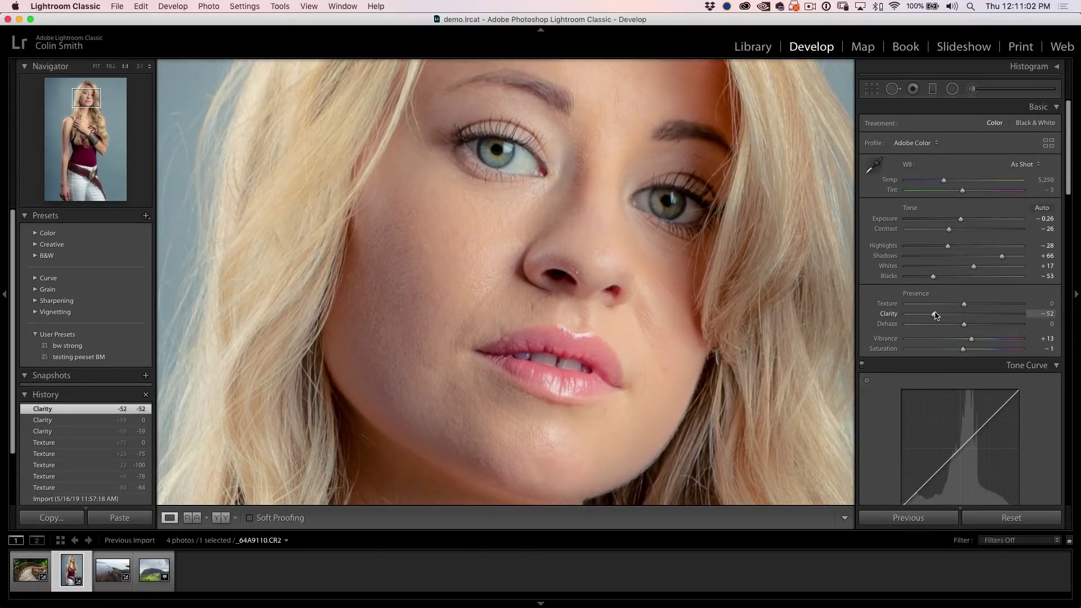
double_click(936, 315)
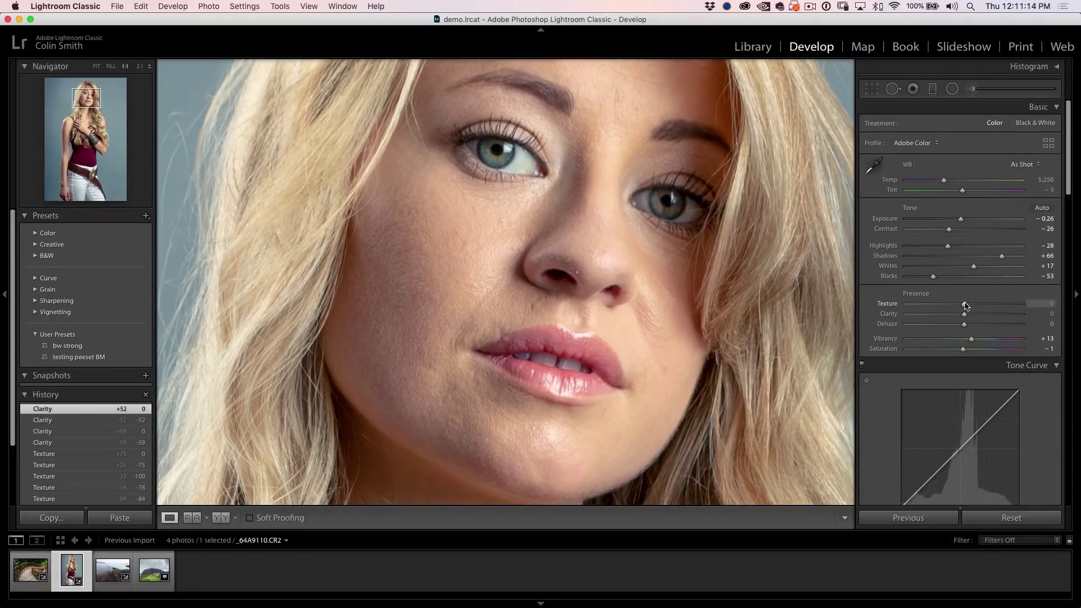
left_click_drag(933, 307, 932, 307)
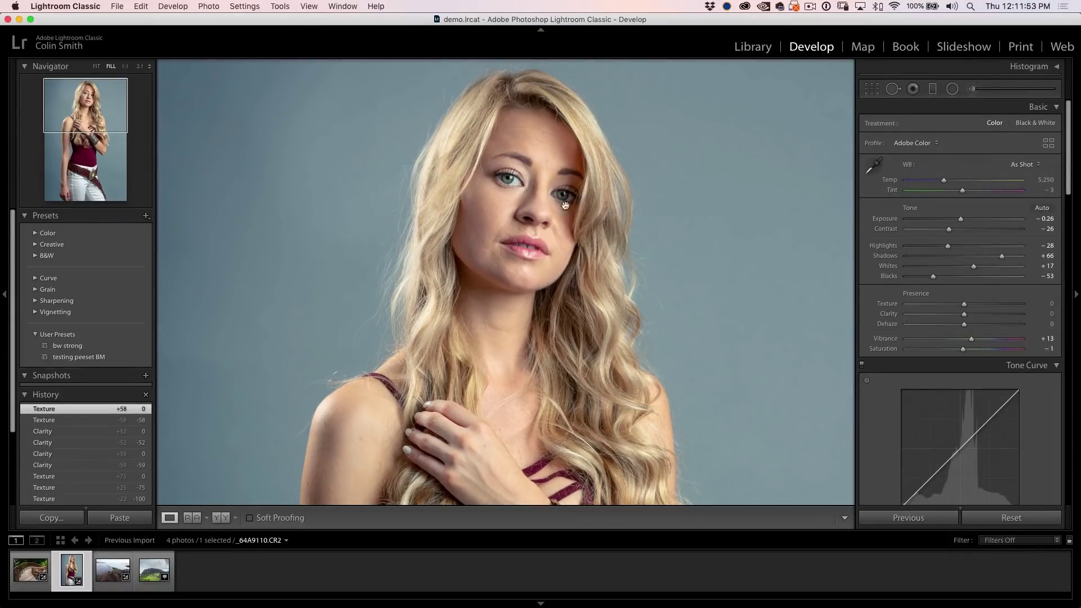
Step: Paint an Adjustment Brush mask over the woman's face, neck and chest with a brush size of 23
left_click(973, 89)
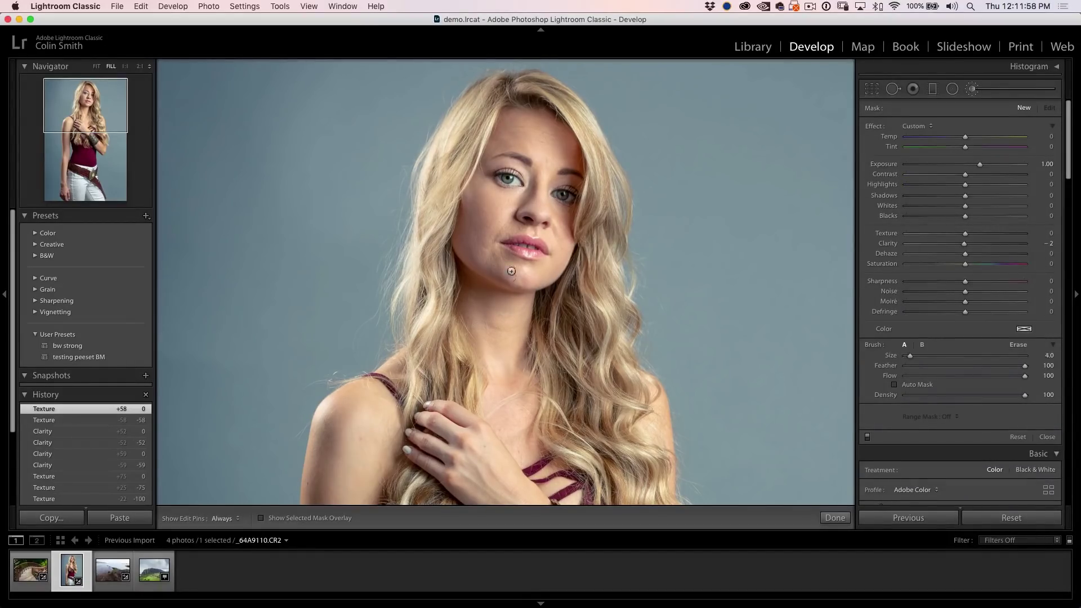
scroll(796, 139, "up", 3)
scroll(718, 133, "up", 3)
key("h")
mouse_move(529, 147)
left_mouse_down()
mouse_move(548, 169)
mouse_move(506, 234)
mouse_move(503, 288)
mouse_move(524, 282)
mouse_move(556, 149)
mouse_move(529, 133)
mouse_move(496, 313)
mouse_move(506, 448)
left_mouse_up()
key("h")
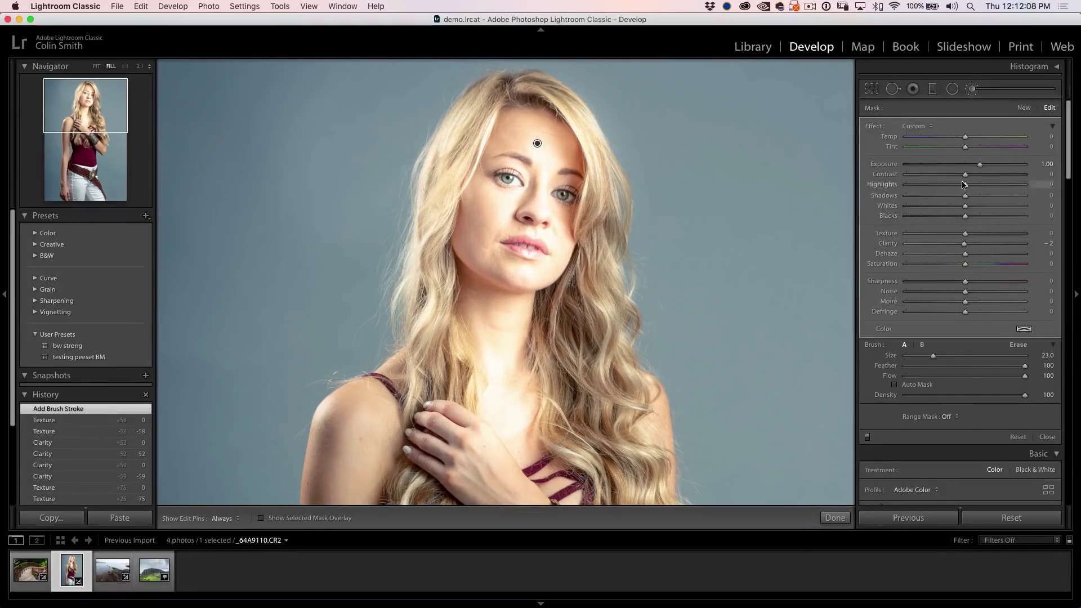
Step: Reset the brush mask's effect settings, set its Texture to −41 and reduce the brush size to 22
double_click(981, 166)
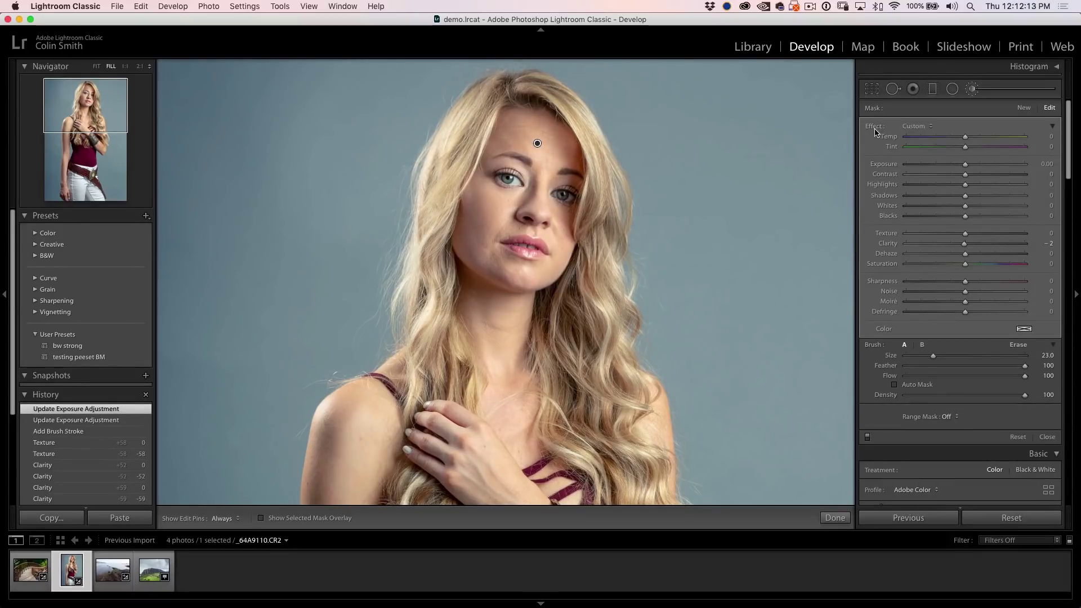
left_click(874, 127, "alt")
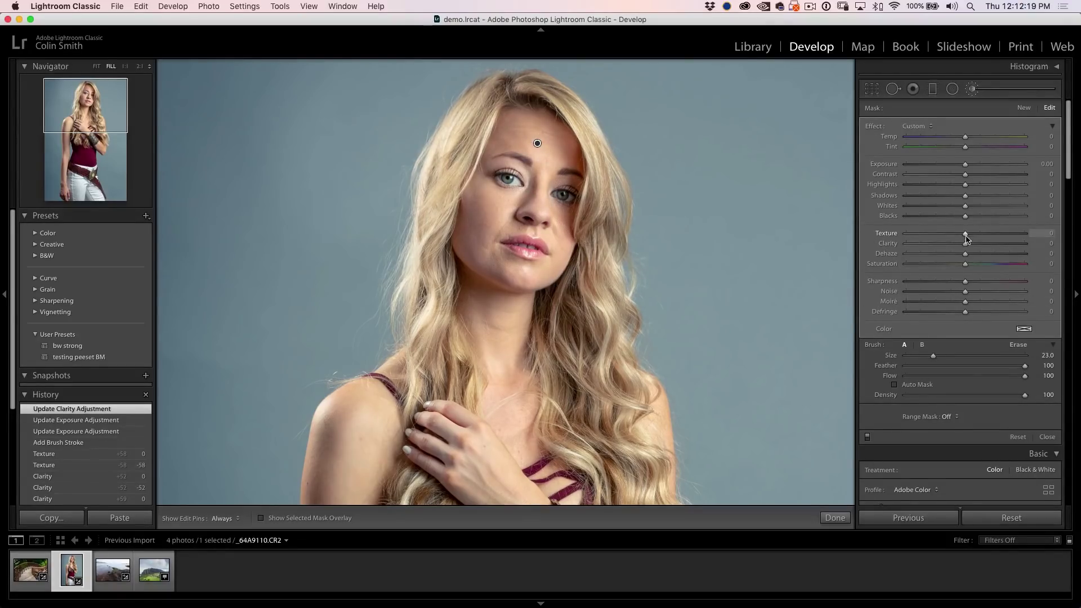
left_click_drag(965, 238, 915, 234)
left_click_drag(977, 253, 939, 253)
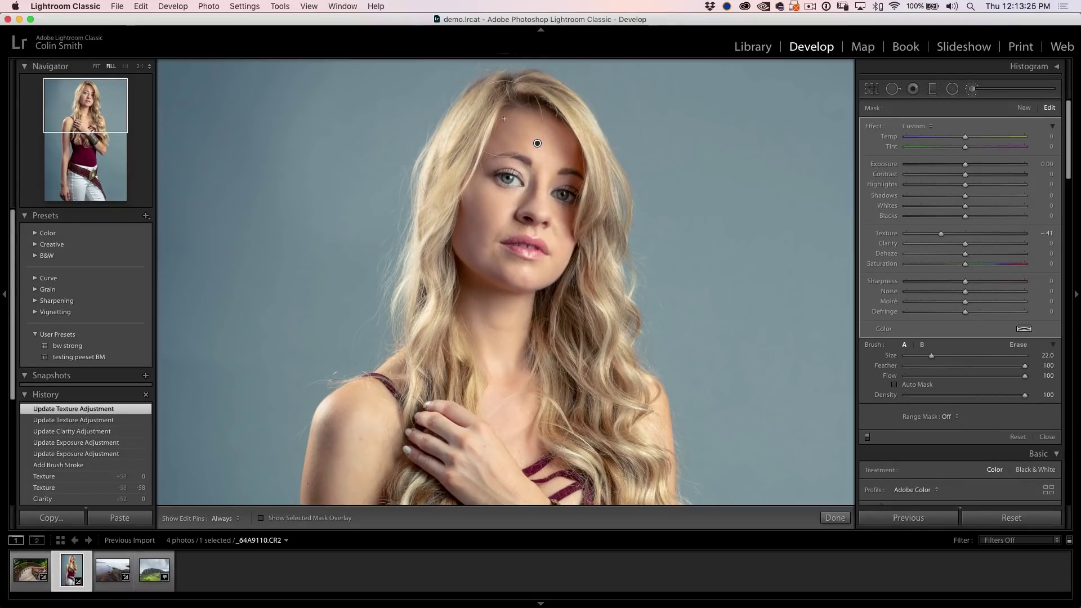
key("bracketleft")
key("h")
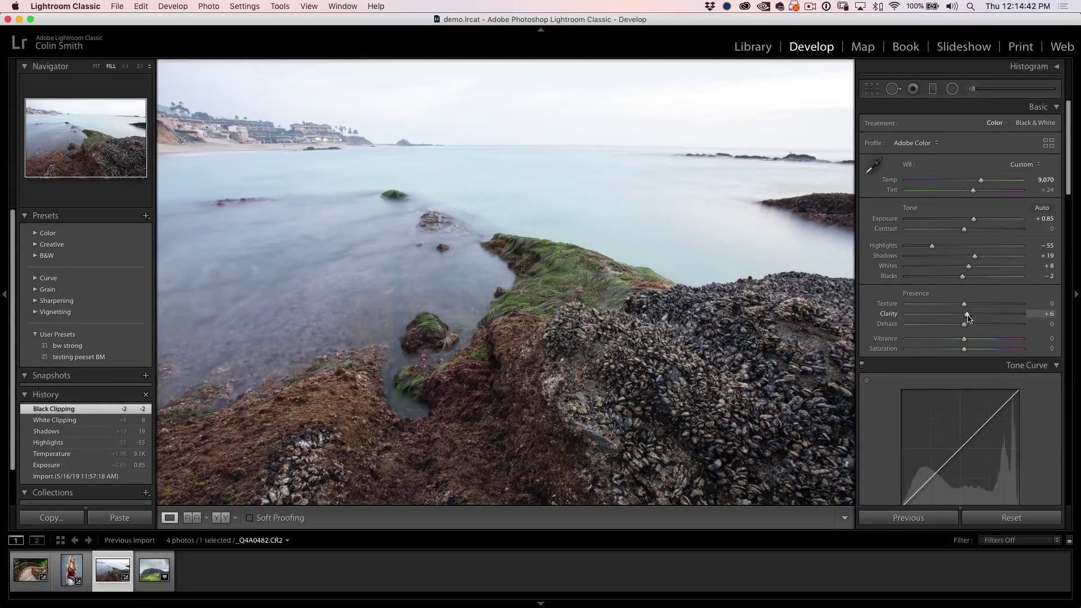
Step: Try Clarity at +46 and +100 on the rocky seascape photo, and reset it to 0
left_click_drag(967, 317, 989, 321)
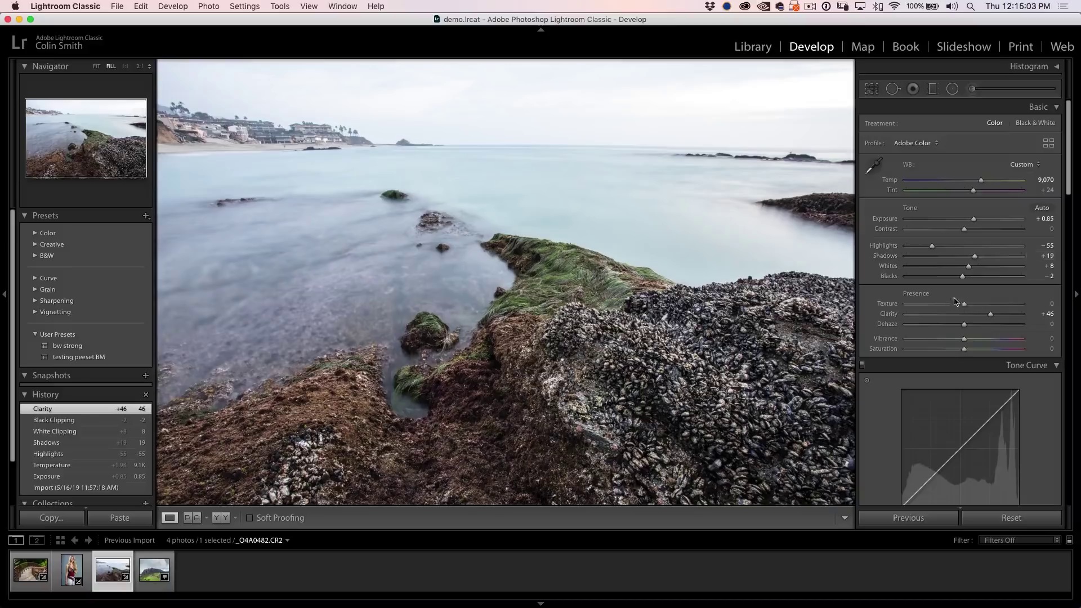
left_click_drag(994, 317, 1032, 313)
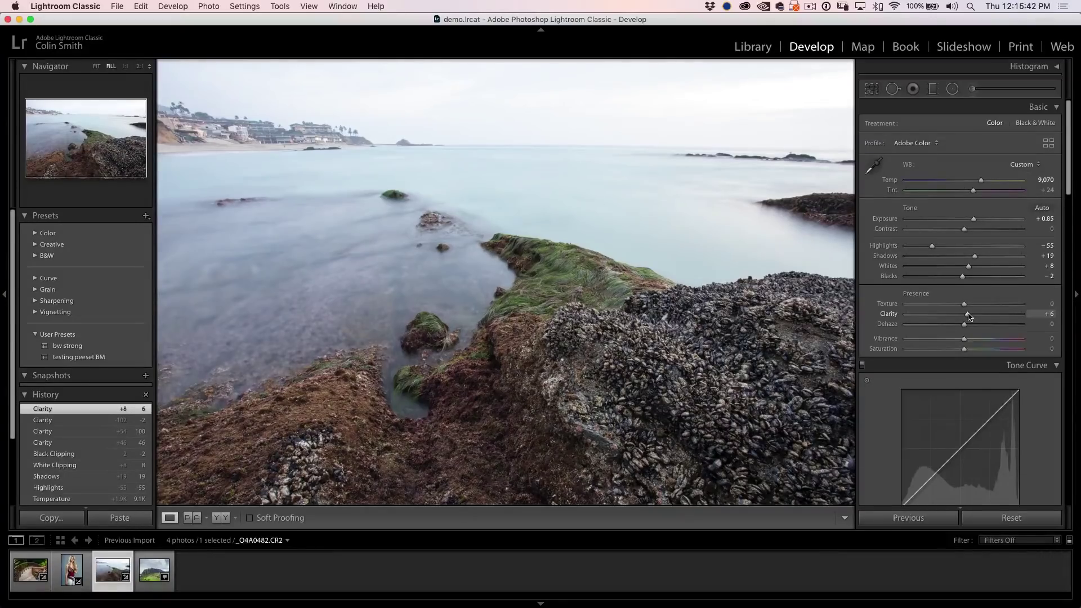
left_click_drag(967, 315, 990, 314)
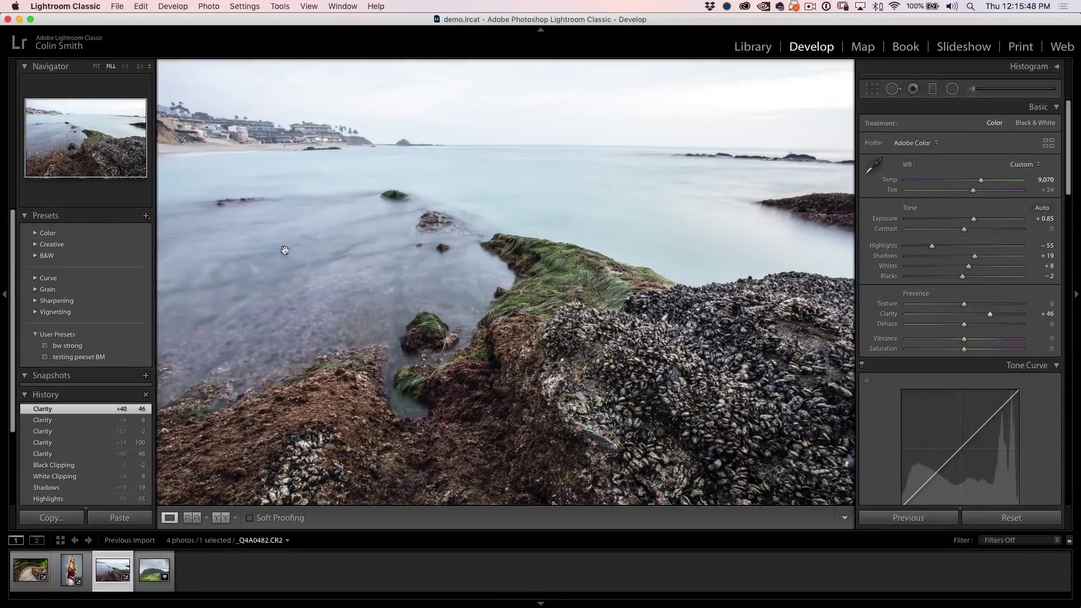
double_click(993, 318)
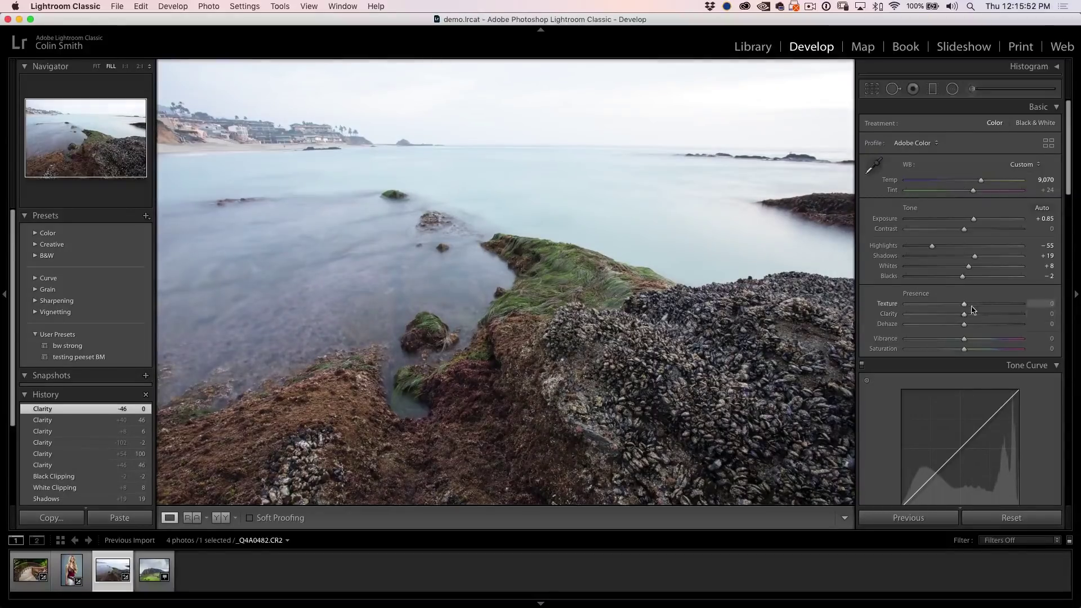
Step: Set the rocky seascape photo's Texture to +65
left_click_drag(965, 305, 1006, 308)
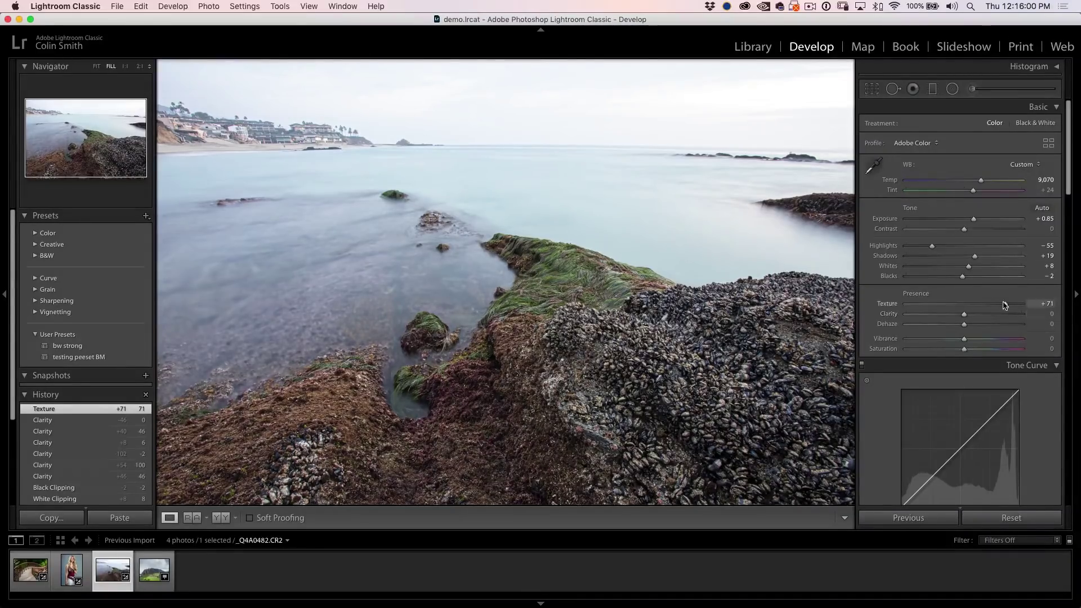
mouse_move(996, 306)
left_mouse_down()
mouse_move(963, 303)
mouse_move(1001, 307)
left_mouse_up()
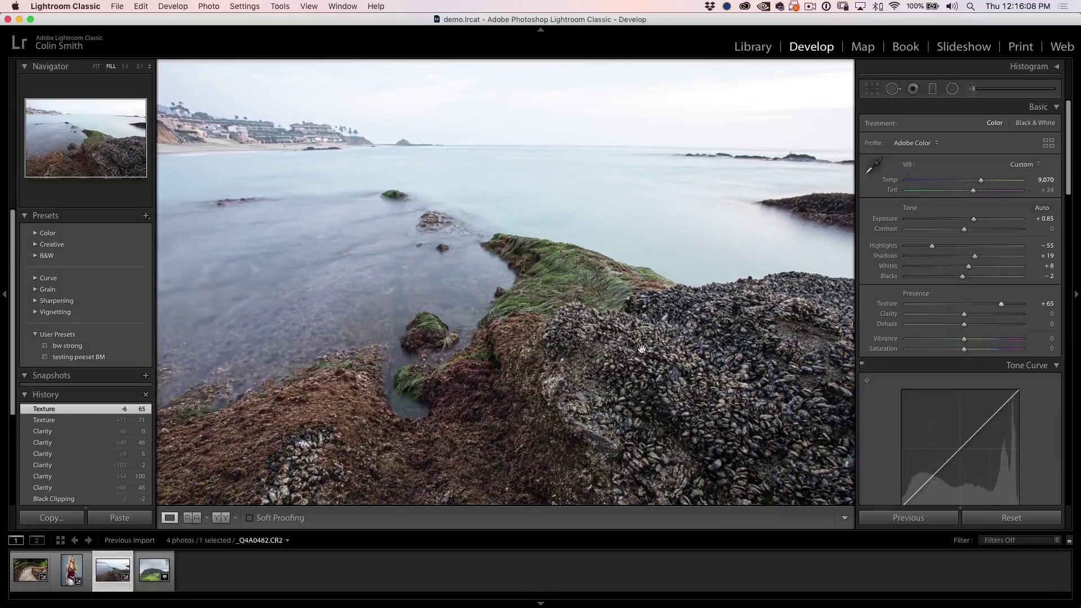
Step: Return to the Library and open the curved wooden staircase photo in the Develop module
left_click(754, 46)
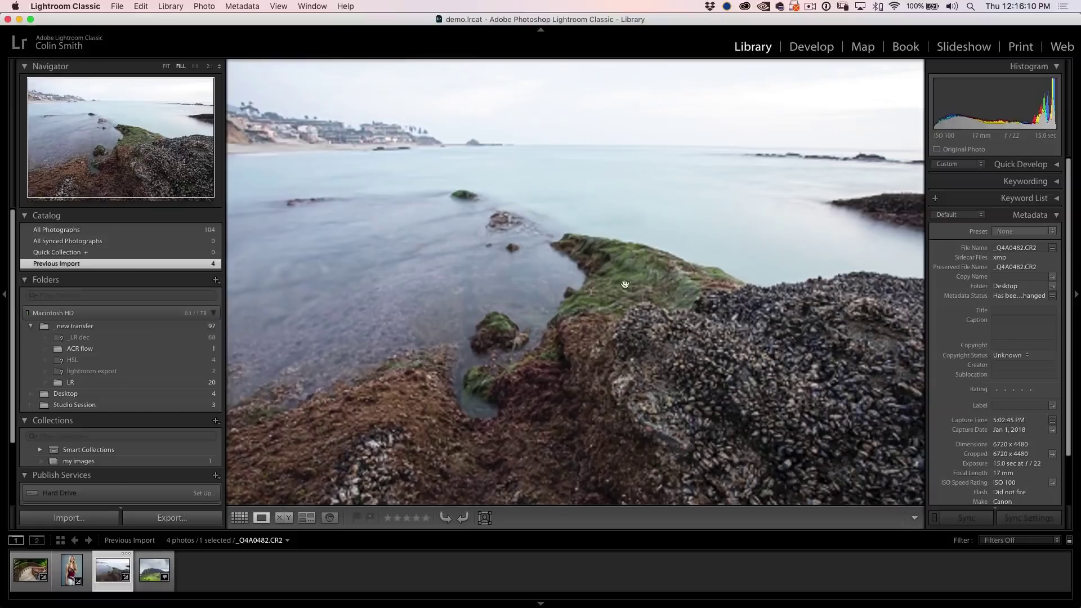
key("n")
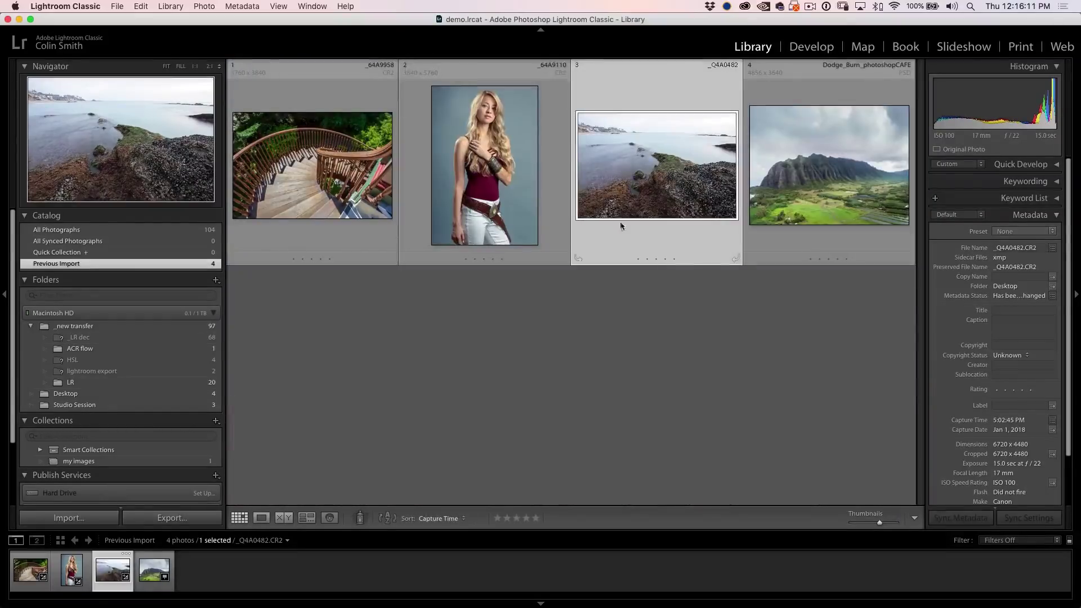
double_click(318, 155)
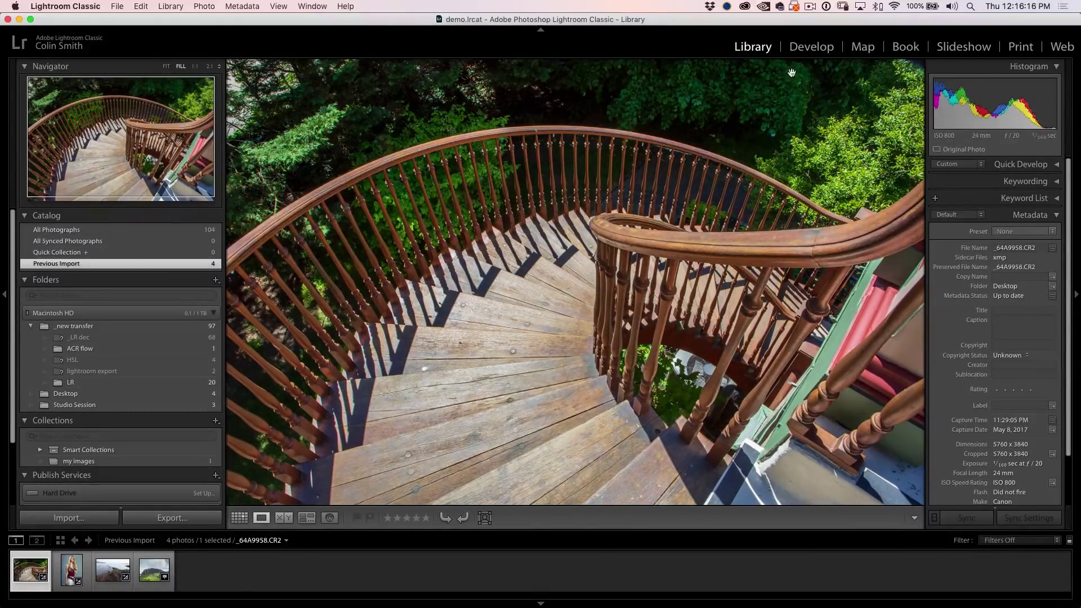
left_click(811, 47)
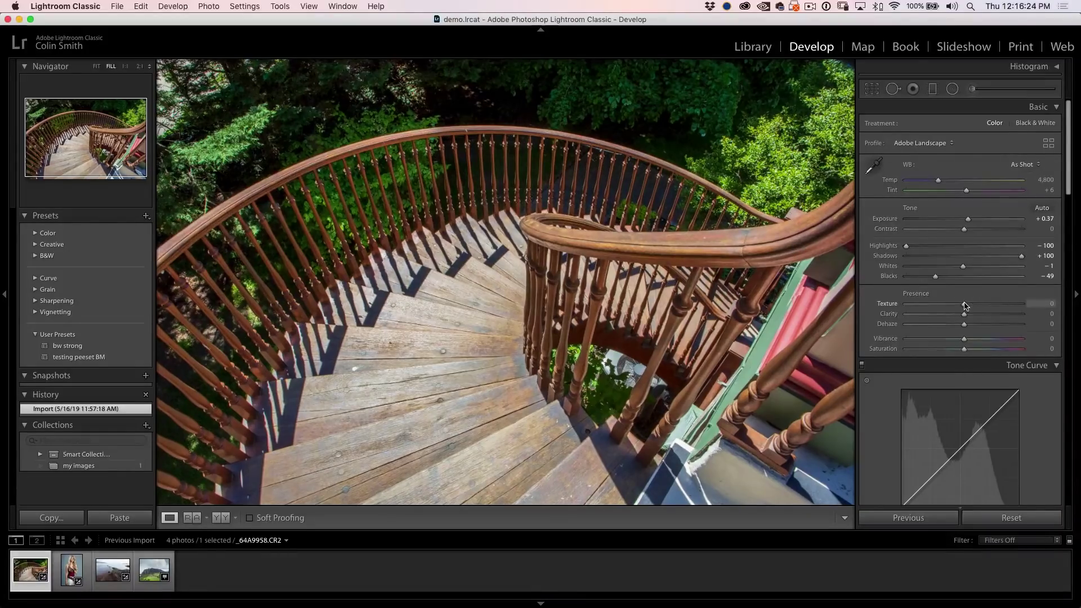
Step: Set the staircase photo's Texture to +73 and compare it with the unedited version
left_click_drag(965, 304, 1036, 322)
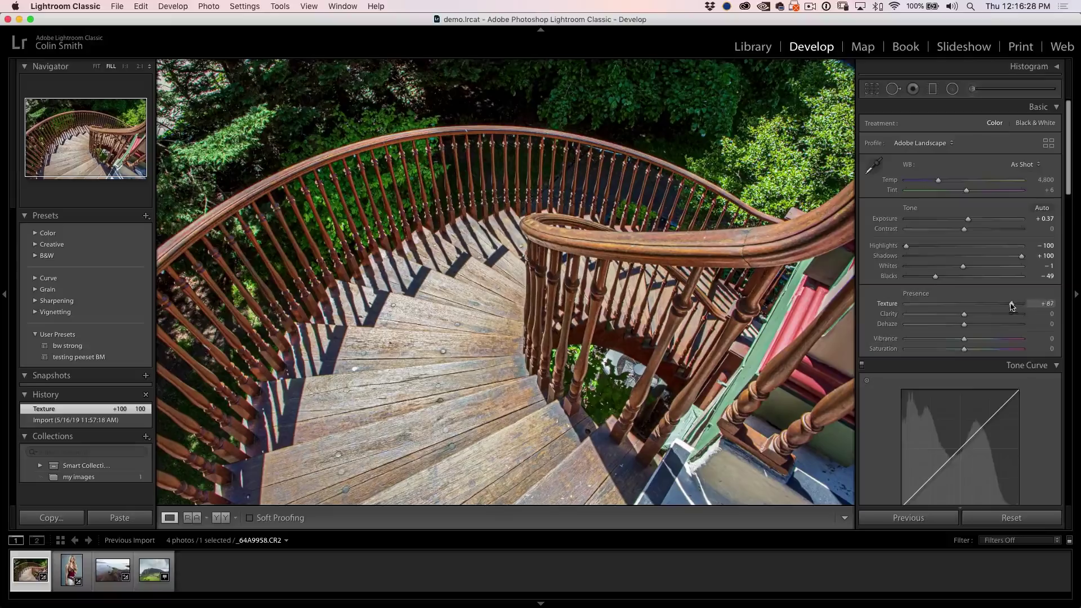
left_click_drag(1007, 305, 1007, 305)
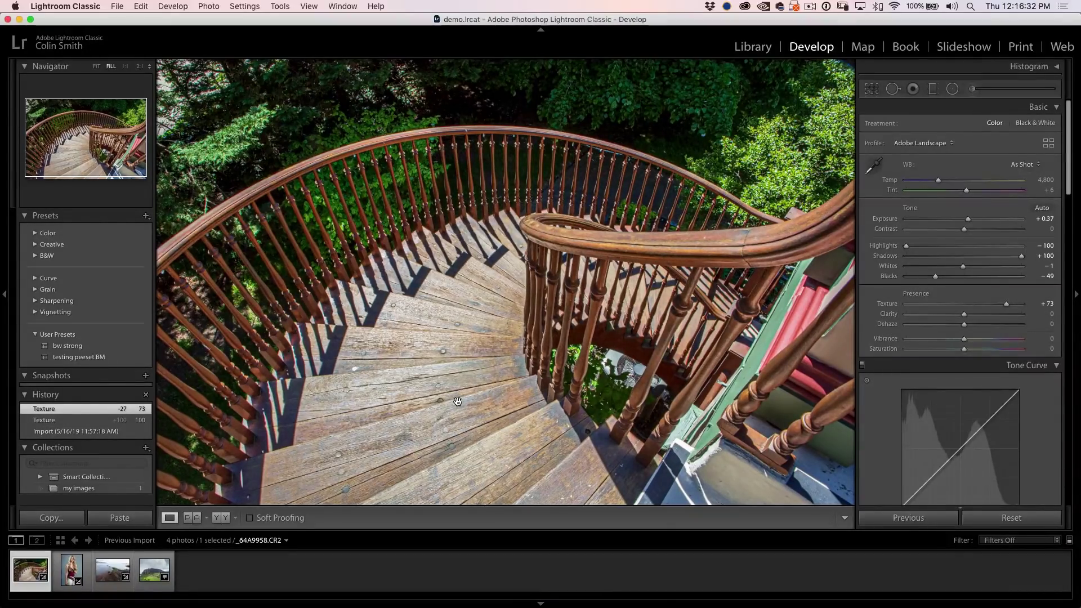
key("backslash")
key("backslash")
key("backslash")
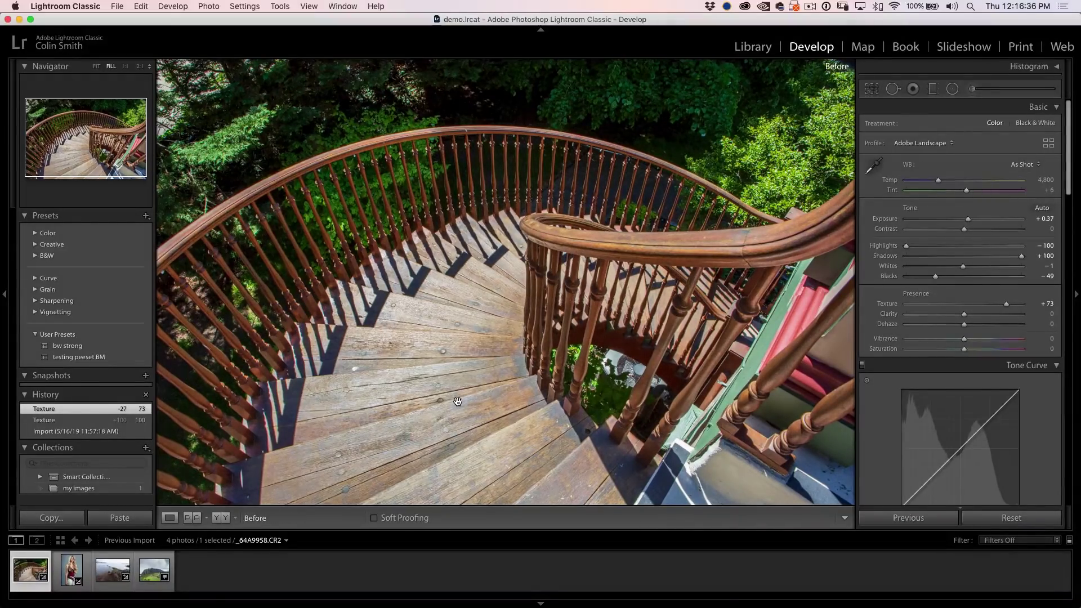
Step: Compare the staircase's wood grain at 1:1 magnification before and after the edits
left_click_drag(463, 399, 608, 335)
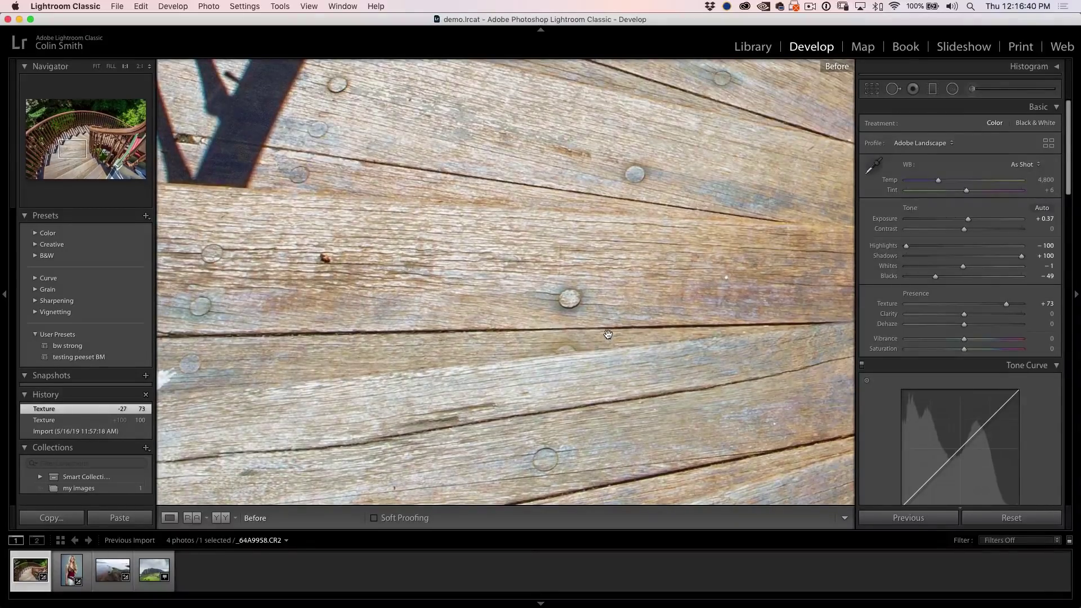
key("backslash")
key("backslash")
key("backslash")
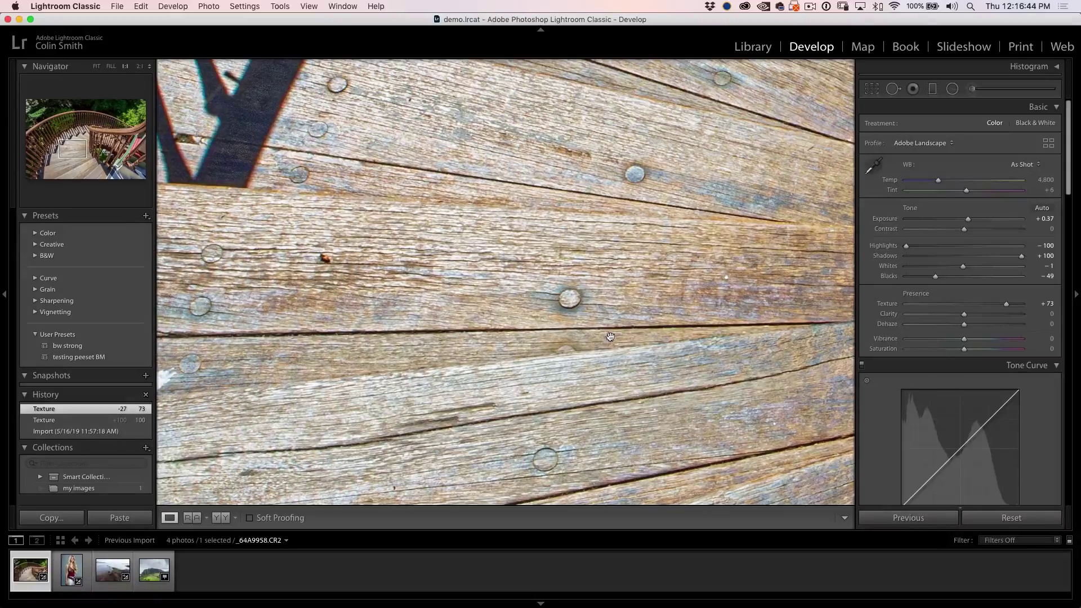
left_click(620, 283)
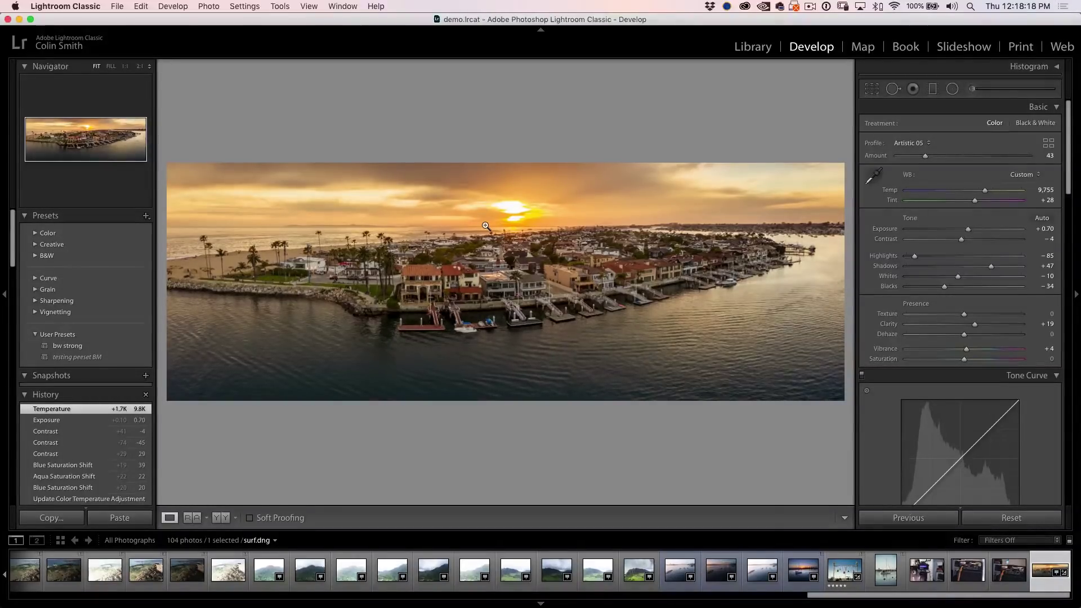
Step: Compare the sunset waterfront panorama with its unedited version
key("backslash")
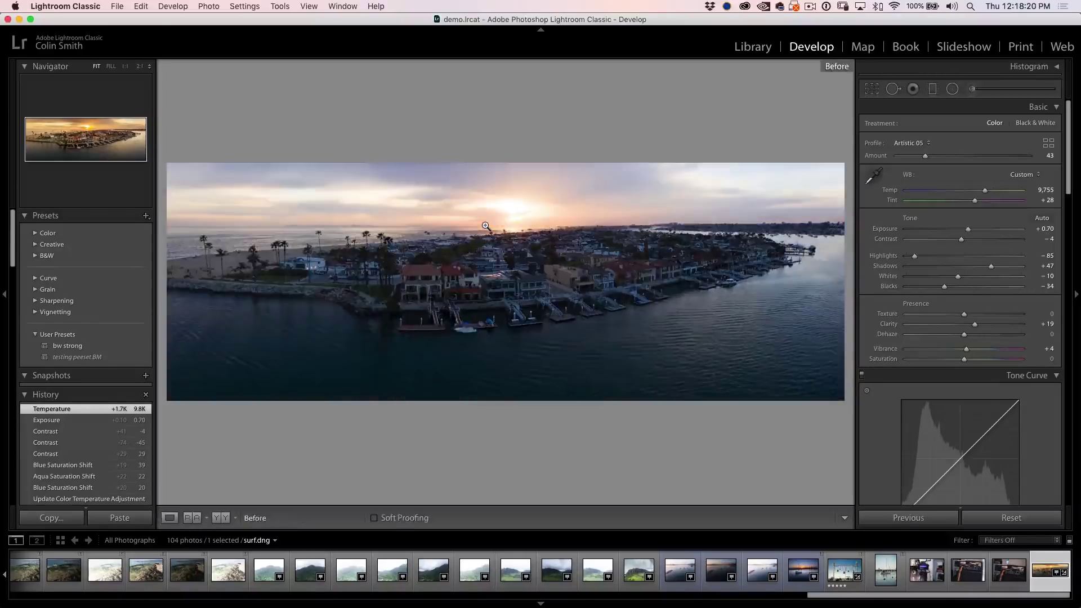
key("backslash")
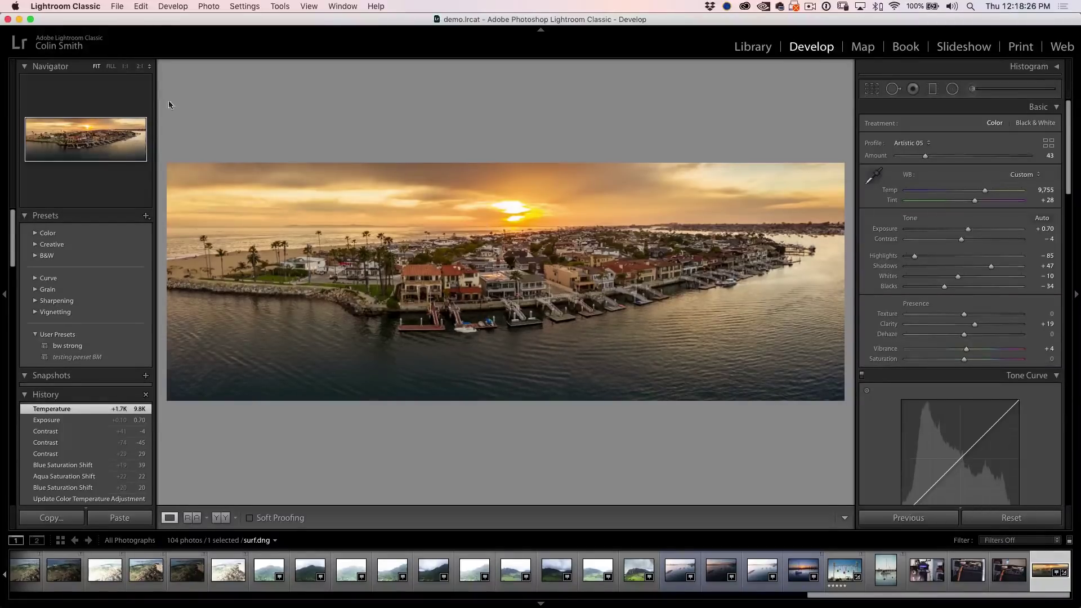
Step: Reset the waterfront panorama's Clarity to 0 and set its Texture to +57, checking the houses and docks at 1:1
left_click(125, 66)
left_click_drag(625, 179, 648, 342)
left_click_drag(725, 298, 426, 190)
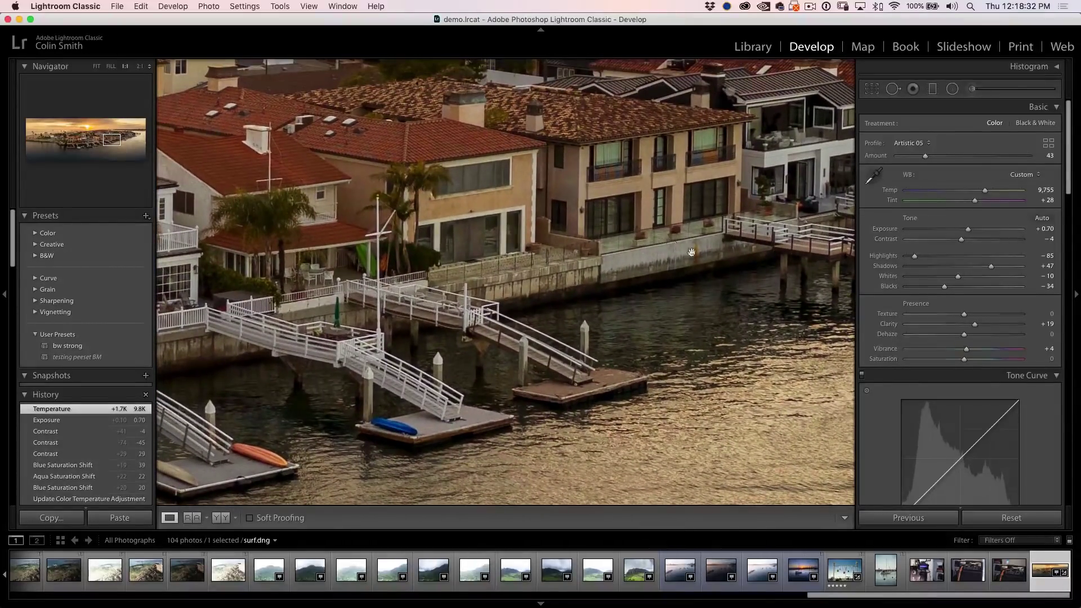
double_click(976, 326)
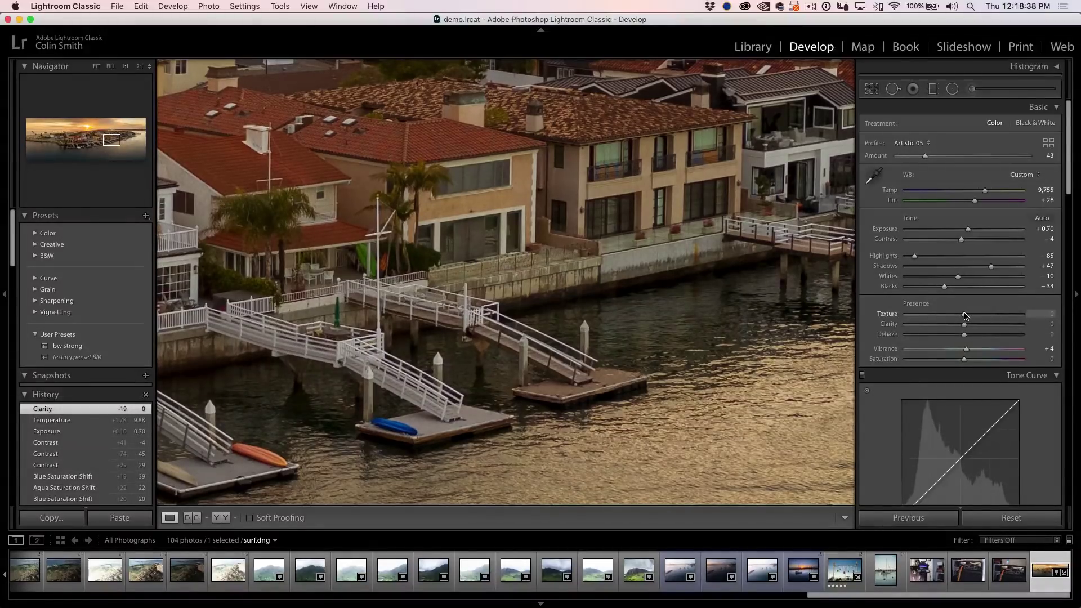
mouse_move(990, 318)
left_mouse_down()
mouse_move(966, 315)
mouse_move(996, 316)
left_mouse_up()
left_click(556, 247)
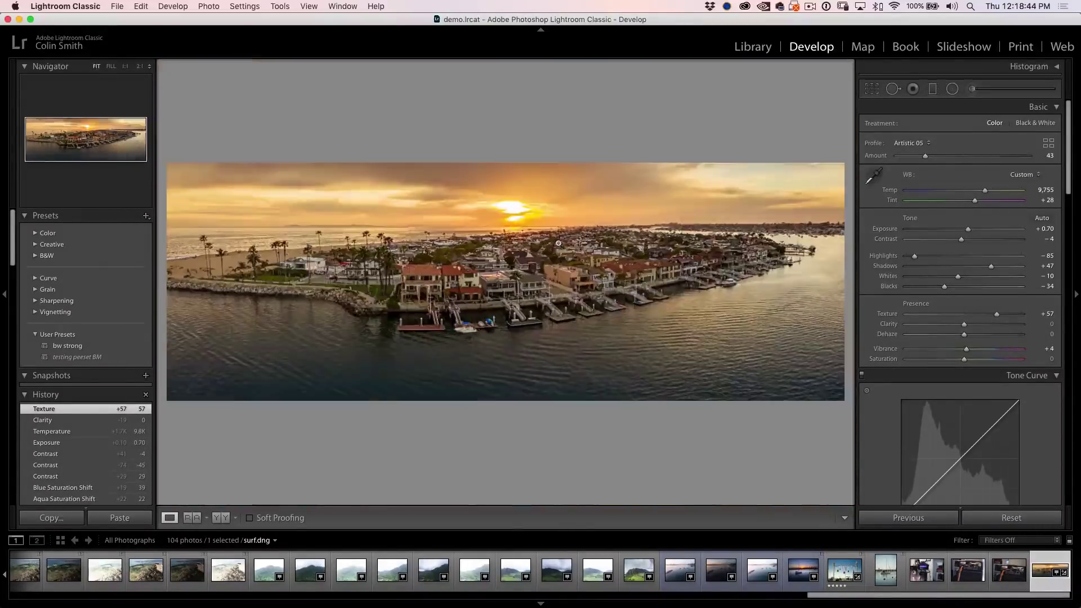
Step: Inspect the red-roofed waterfront houses at 1:1, try Texture at -2, and raise it to +100
left_click(563, 237)
left_click_drag(285, 248, 848, 306)
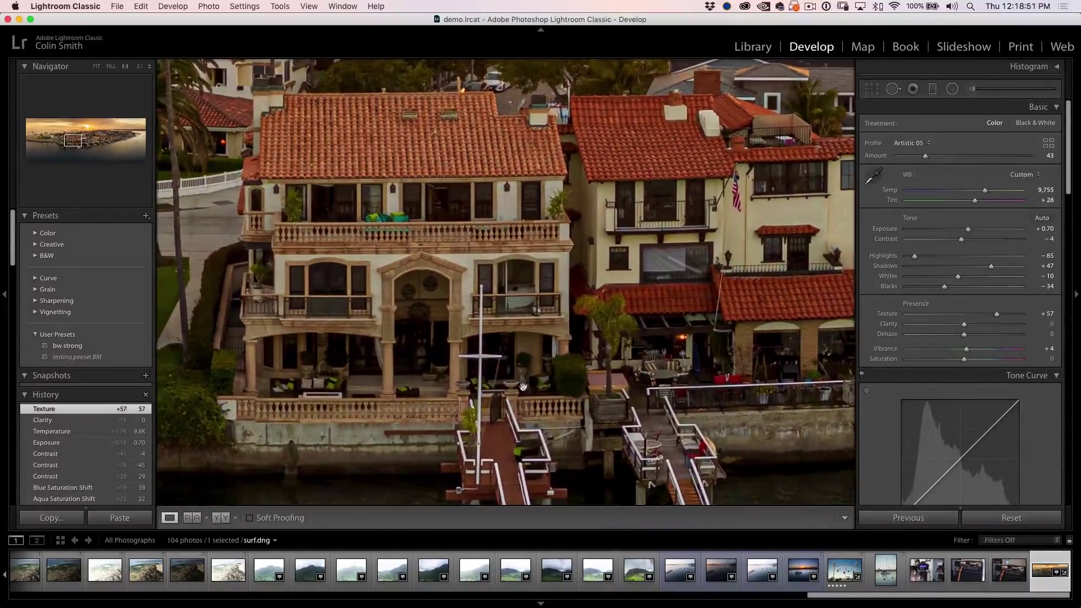
left_click(997, 314)
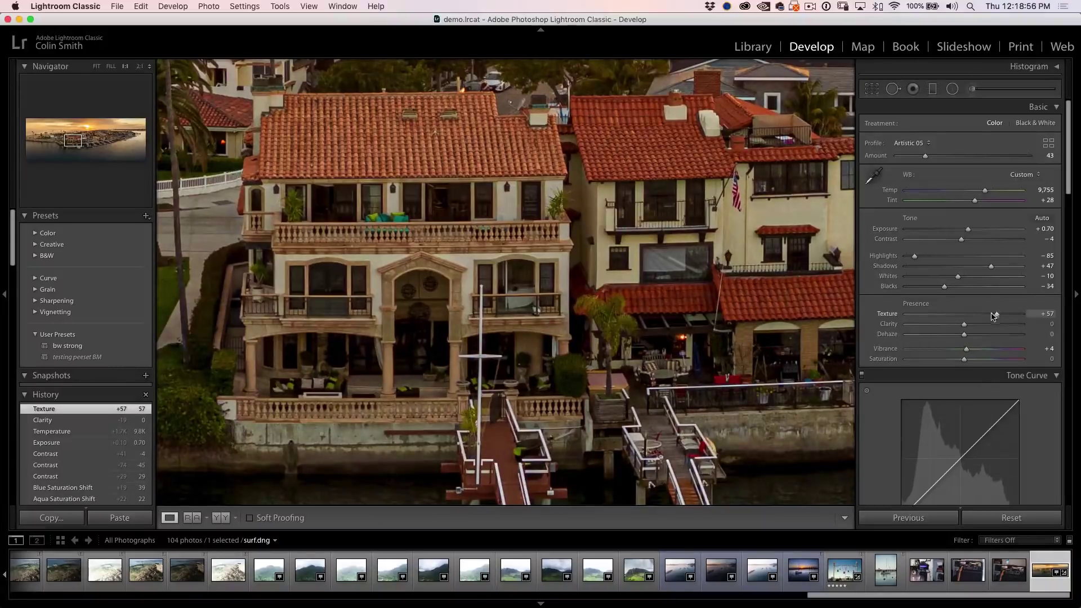
left_click_drag(997, 317, 1025, 325)
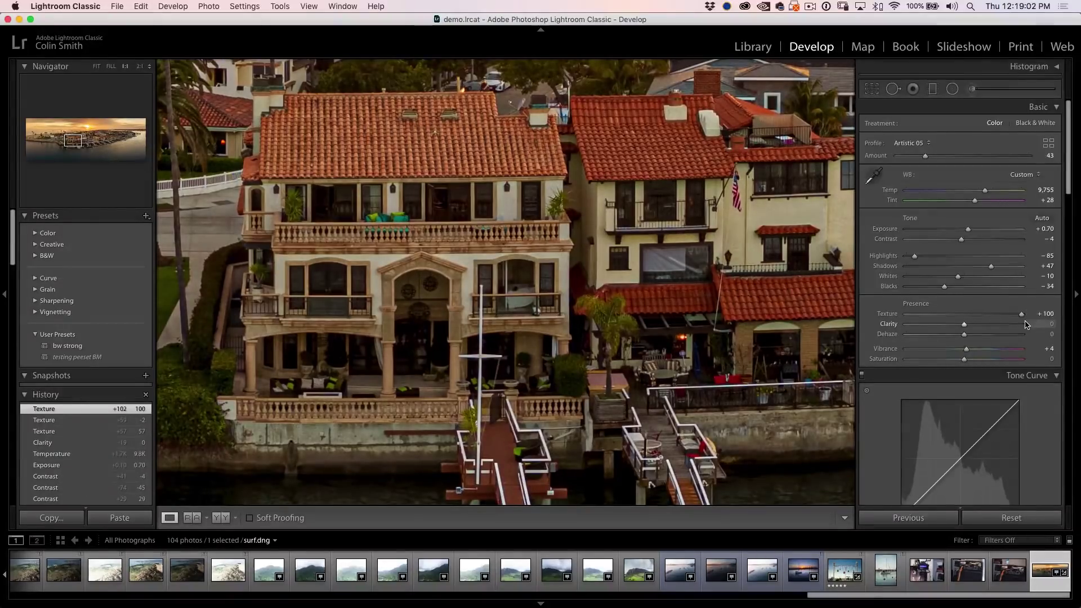